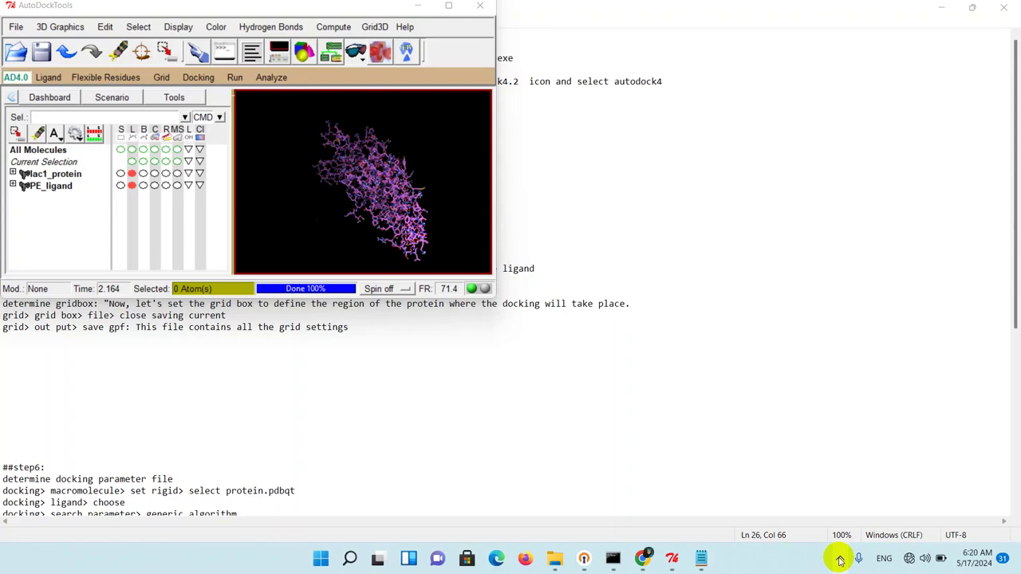
# Rotate lac1_protein and PE_ligand in the 3D viewer to see them from another angle
pyautogui.click(358, 223)
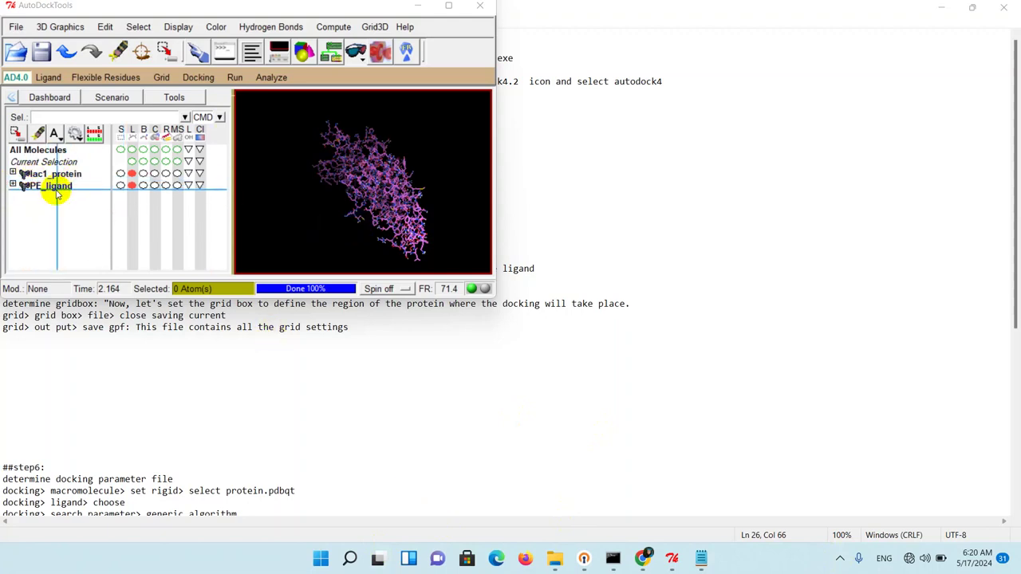
pyautogui.moveTo(373, 201)
pyautogui.mouseDown()
pyautogui.moveTo(401, 138)
pyautogui.moveTo(422, 141)
pyautogui.mouseUp()
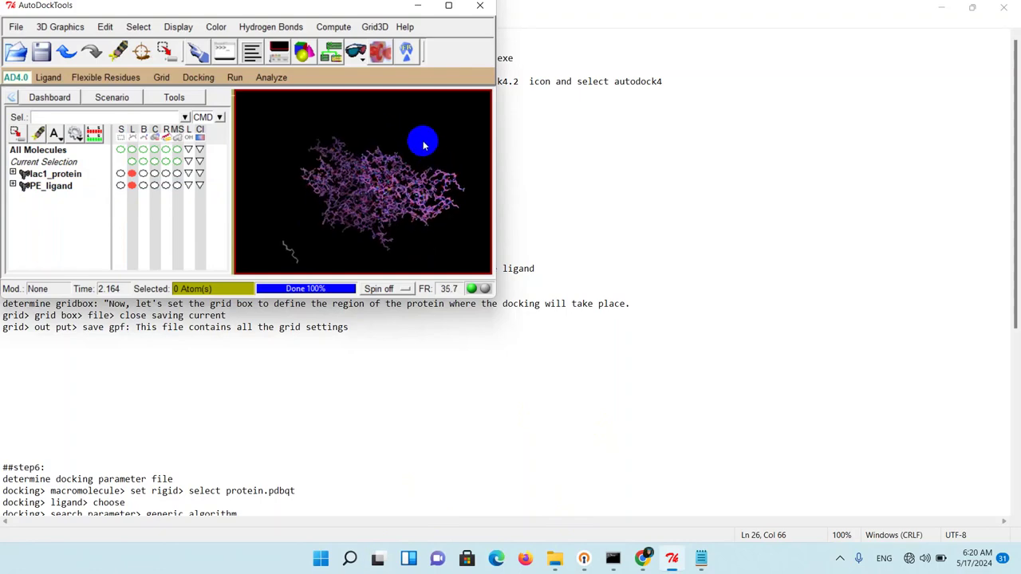
# Minimize AutoDockTools to reveal the Autodock4-all-steps.txt notes in Notepad
pyautogui.click(418, 8)
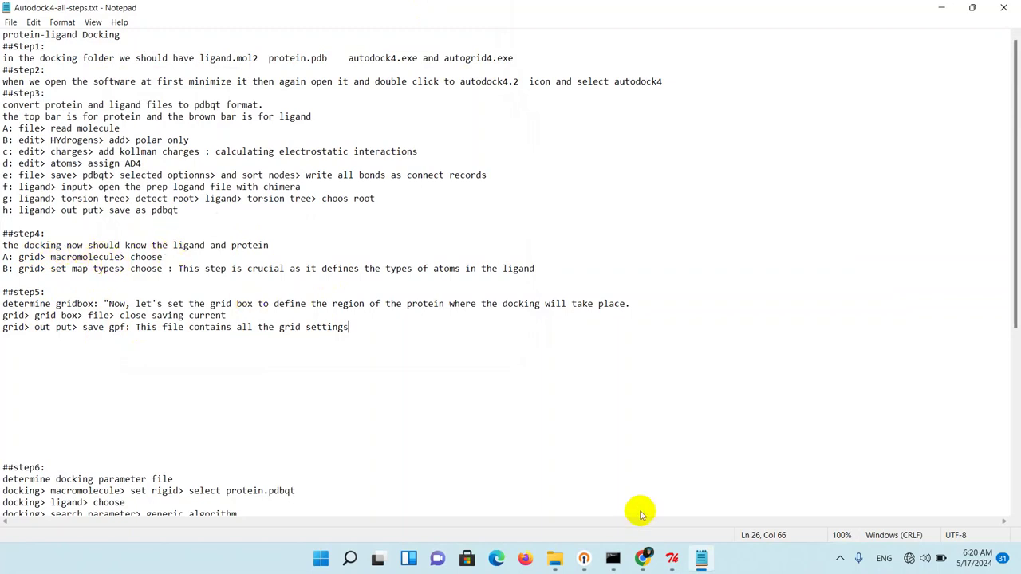
# Choose lac1_protein as the grid macromolecule, keeping its charges and accepting the non-bonded Cu warning
pyautogui.click(669, 561)
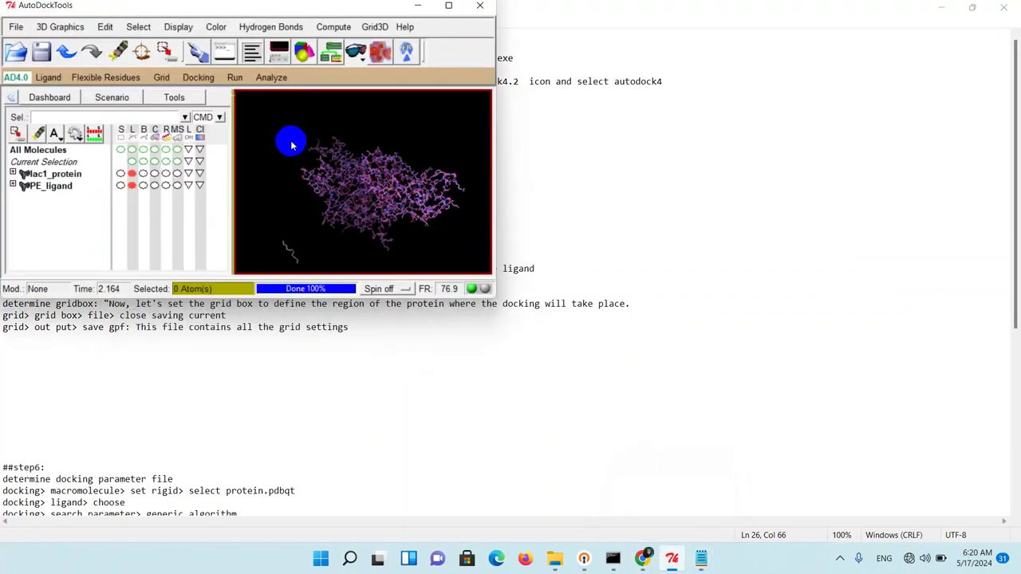
pyautogui.click(163, 78)
pyautogui.moveTo(191, 118)
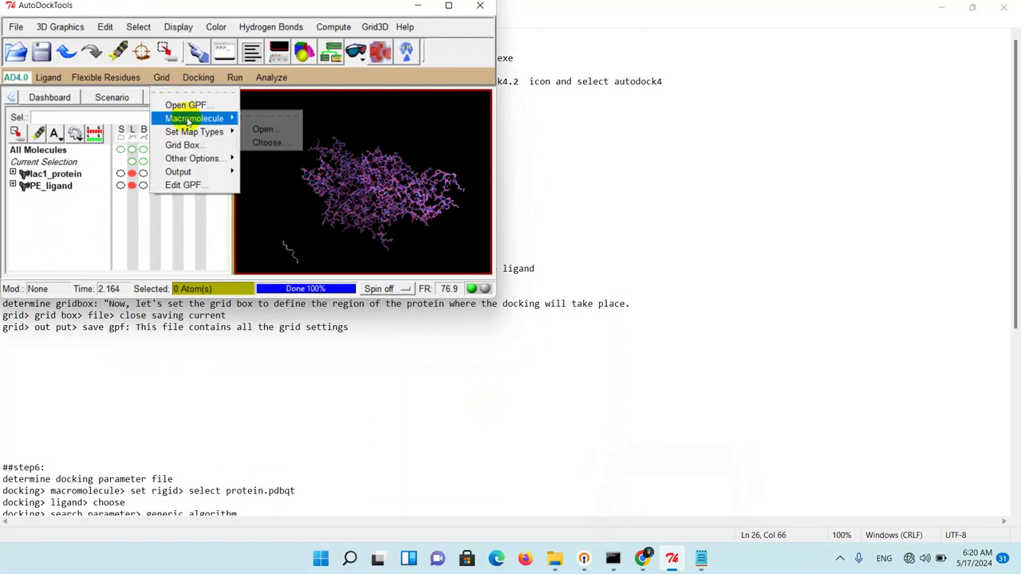
pyautogui.click(268, 143)
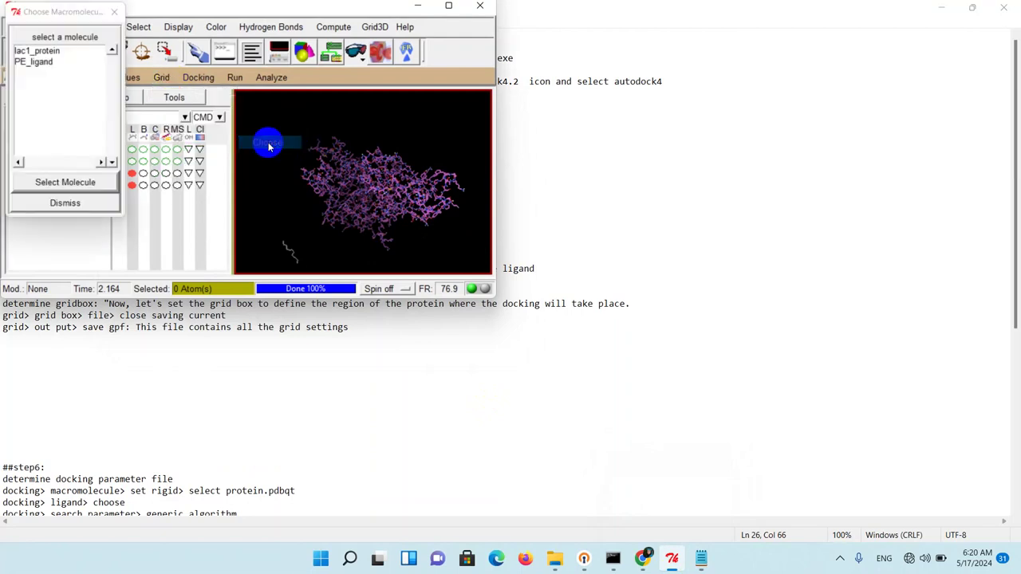
pyautogui.click(50, 51)
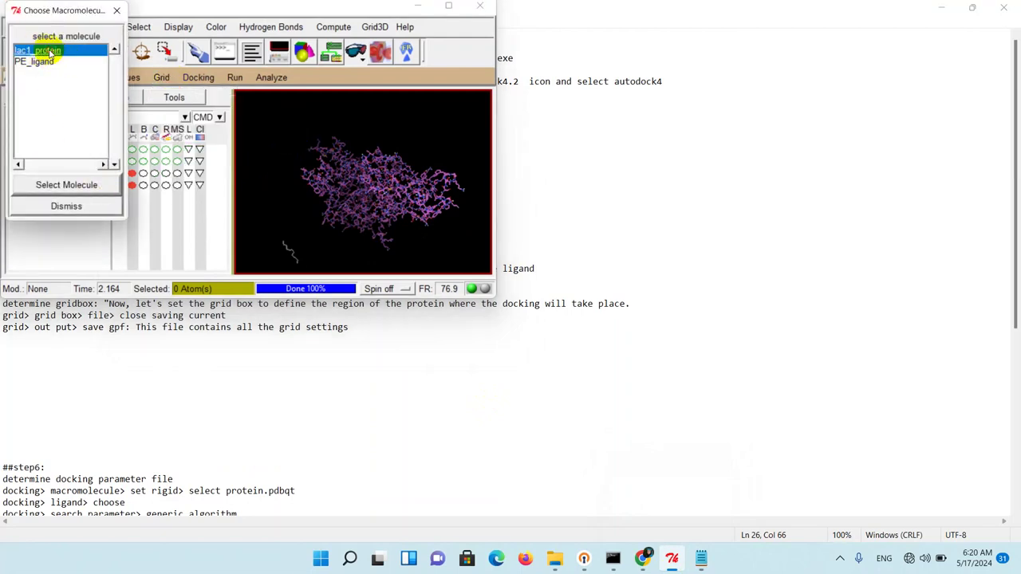
pyautogui.click(80, 188)
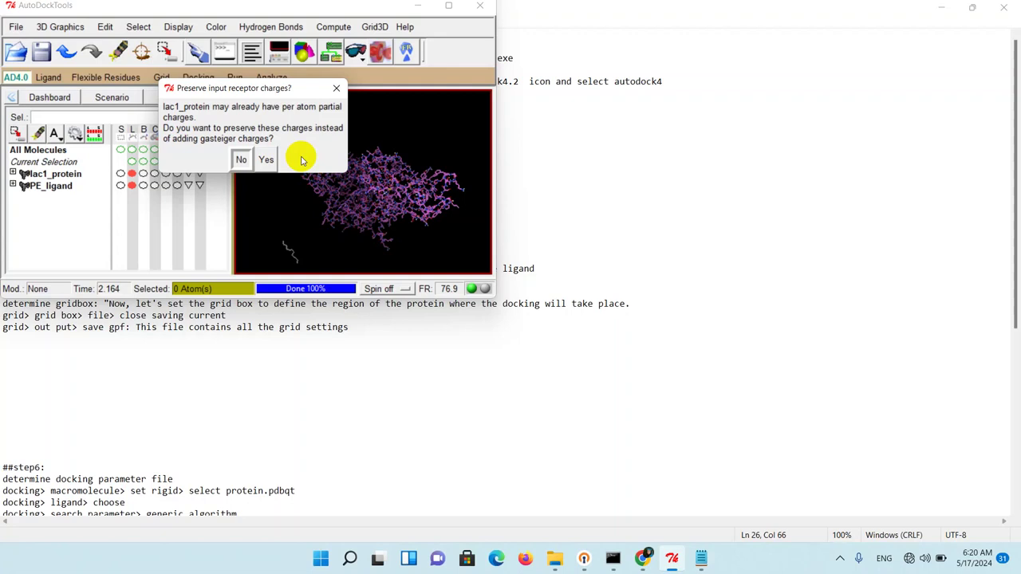
pyautogui.click(270, 162)
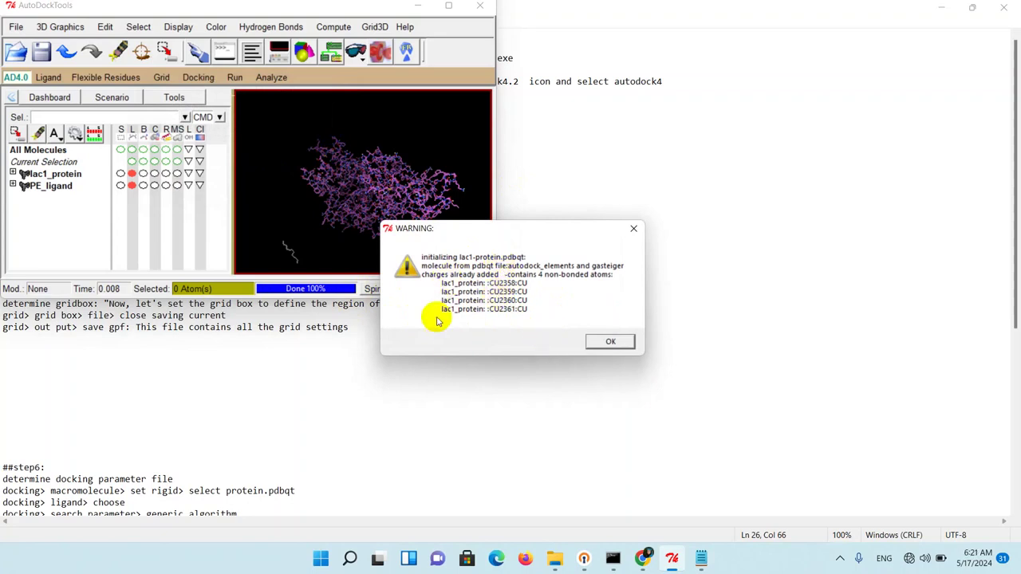
pyautogui.click(619, 346)
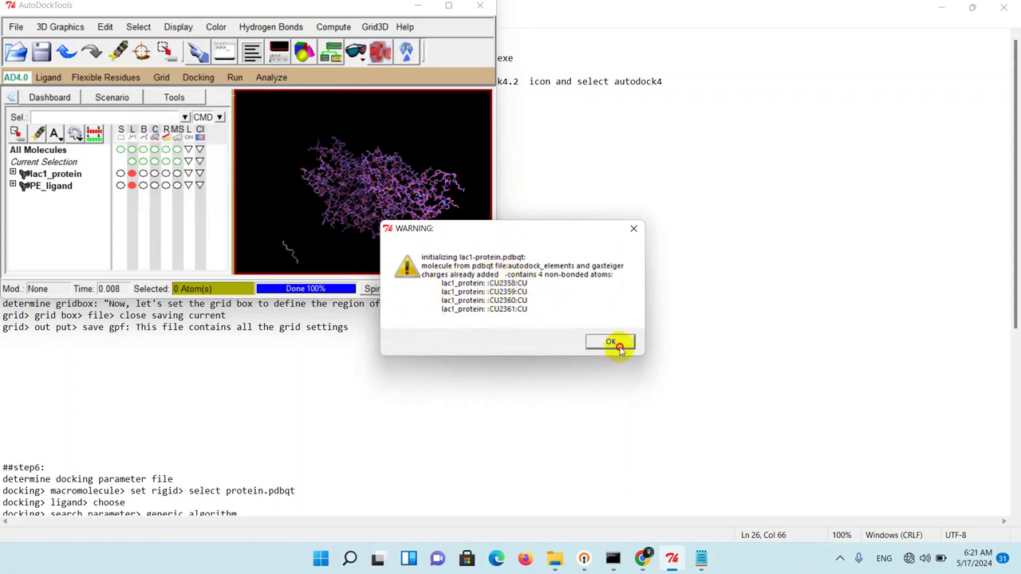
pyautogui.moveTo(402, 219); pyautogui.dragTo(405, 223)
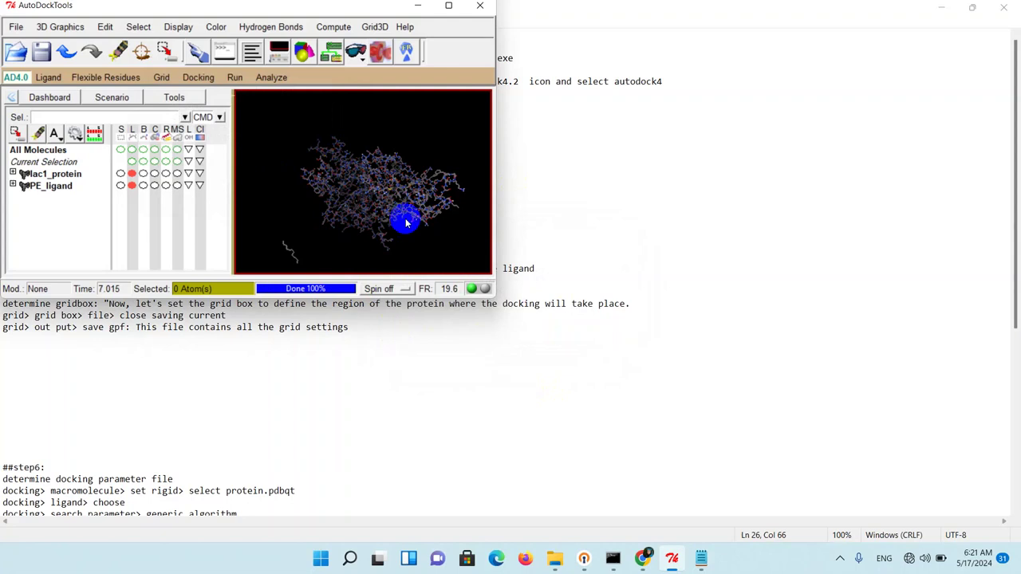
# Choose PE_ligand as the ligand for grid map types, then minimize AutoDockTools
pyautogui.click(250, 154)
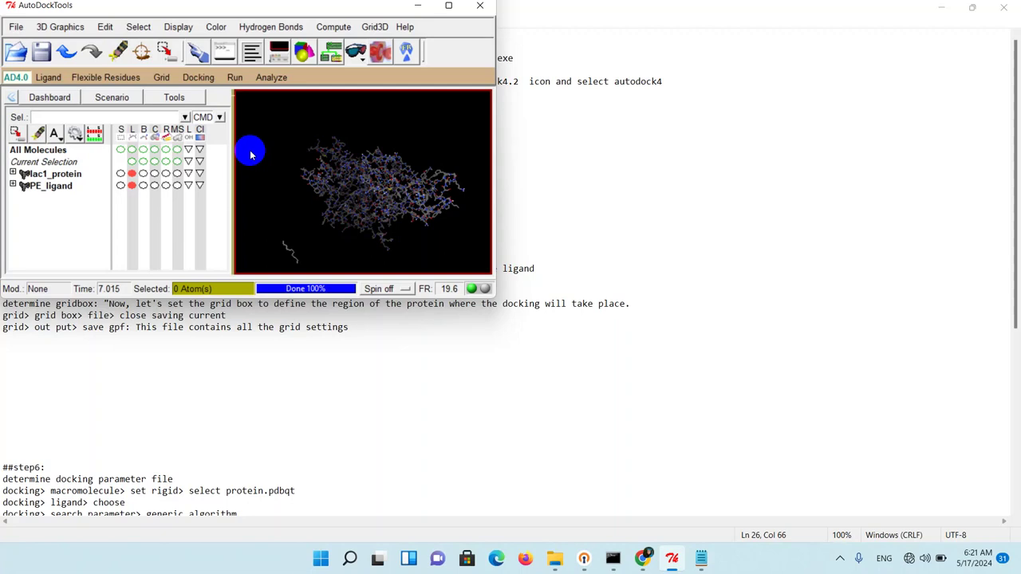
pyautogui.click(162, 78)
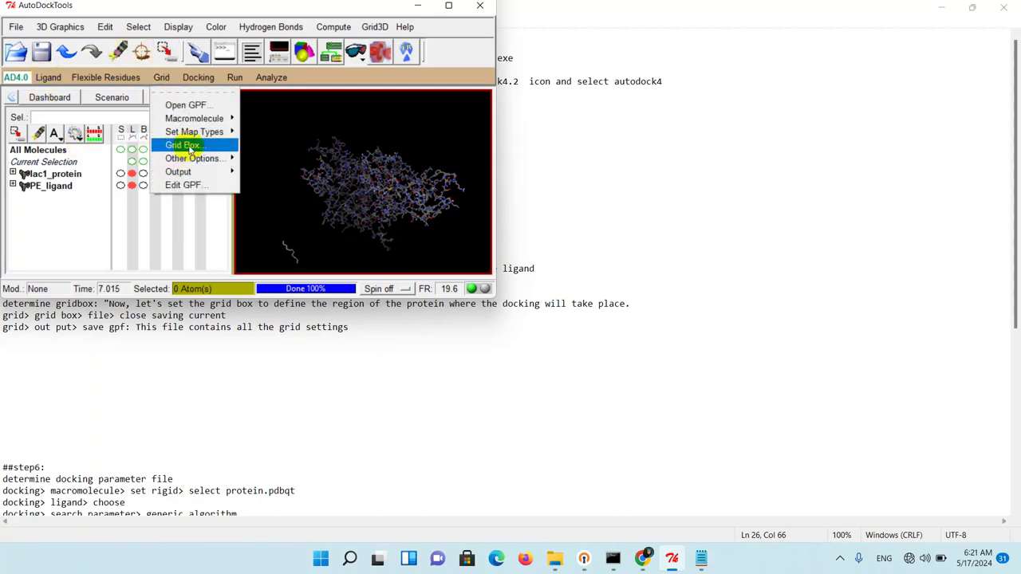
pyautogui.moveTo(195, 134)
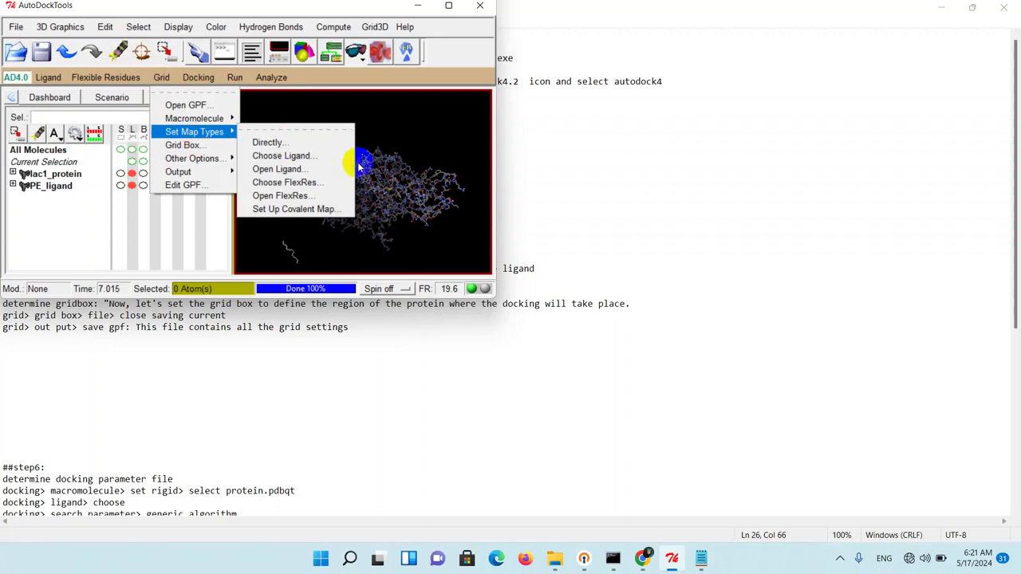
pyautogui.click(321, 158)
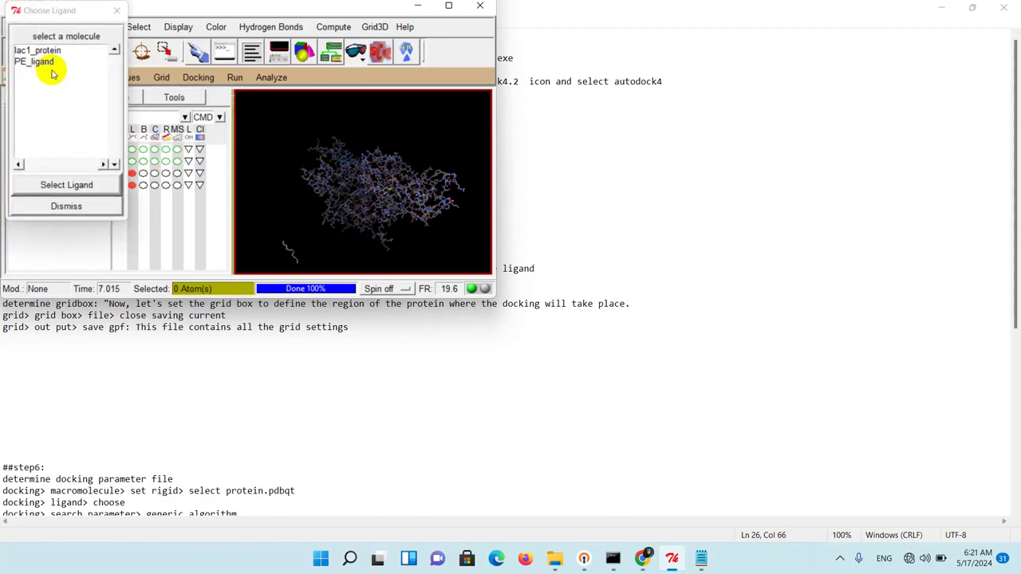
pyautogui.click(30, 62)
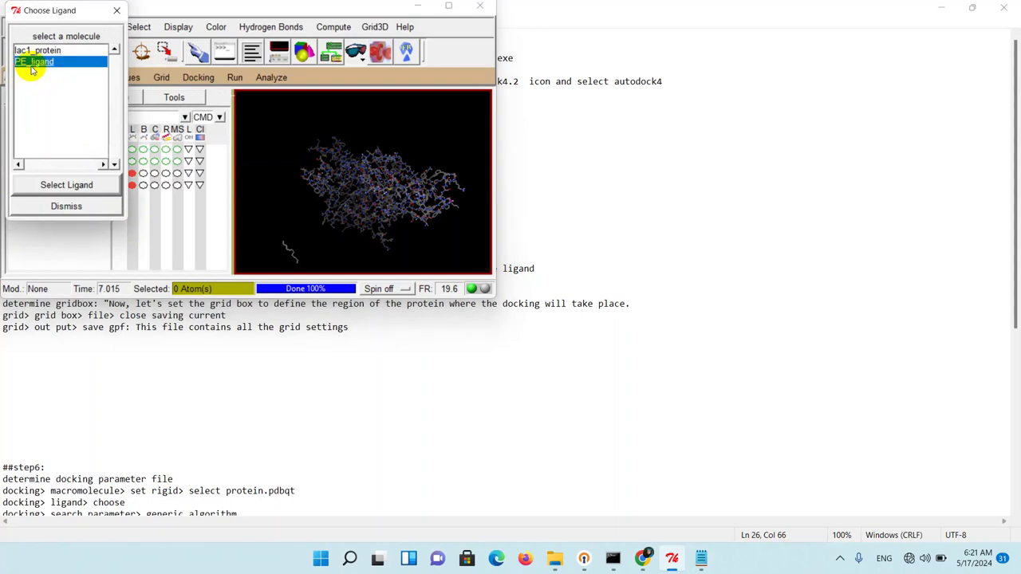
pyautogui.click(68, 185)
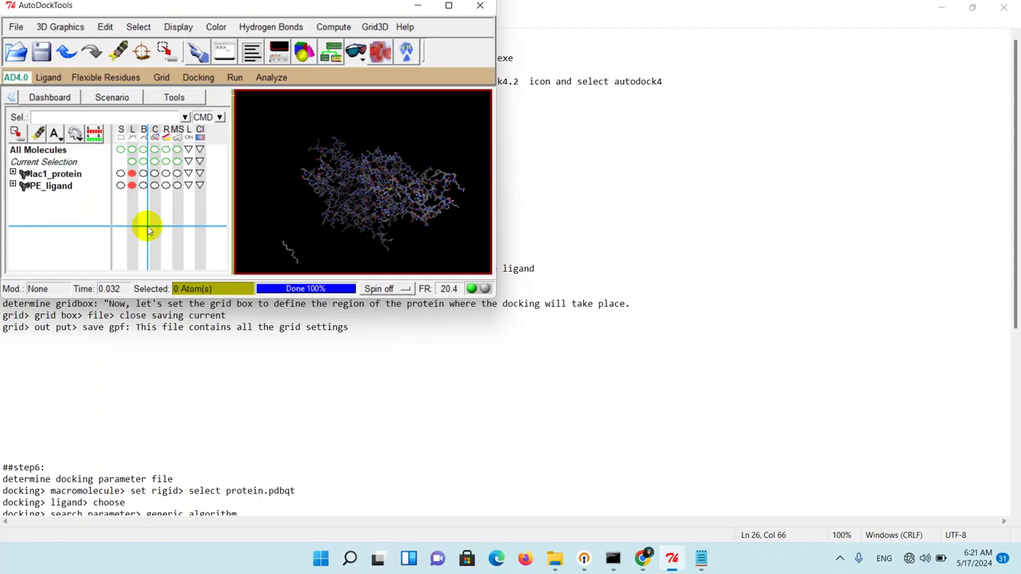
pyautogui.click(417, 10)
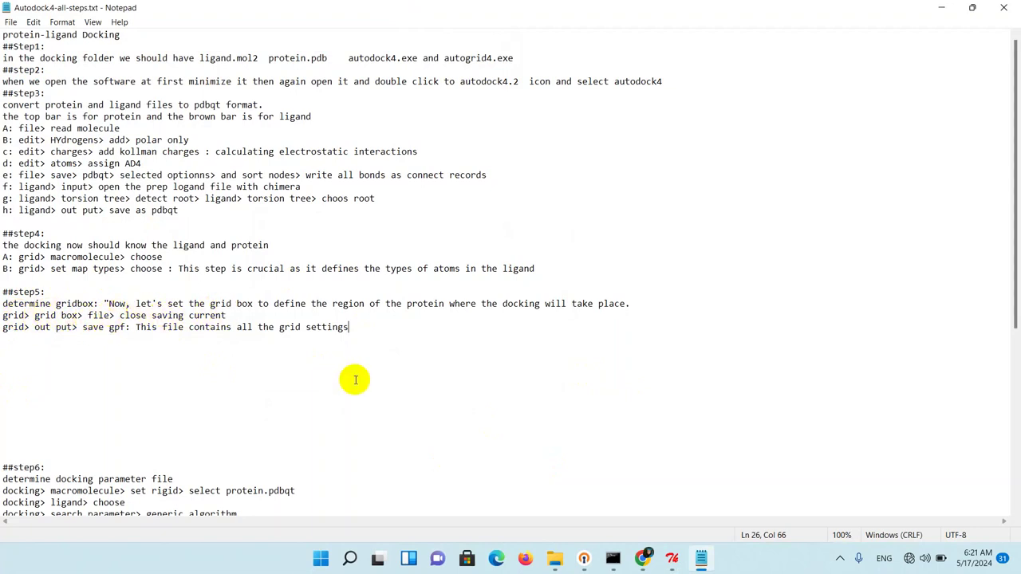
# Open the Grid Box settings and widen the box to 58 × 40 × 40 points
pyautogui.click(675, 560)
pyautogui.click(159, 78)
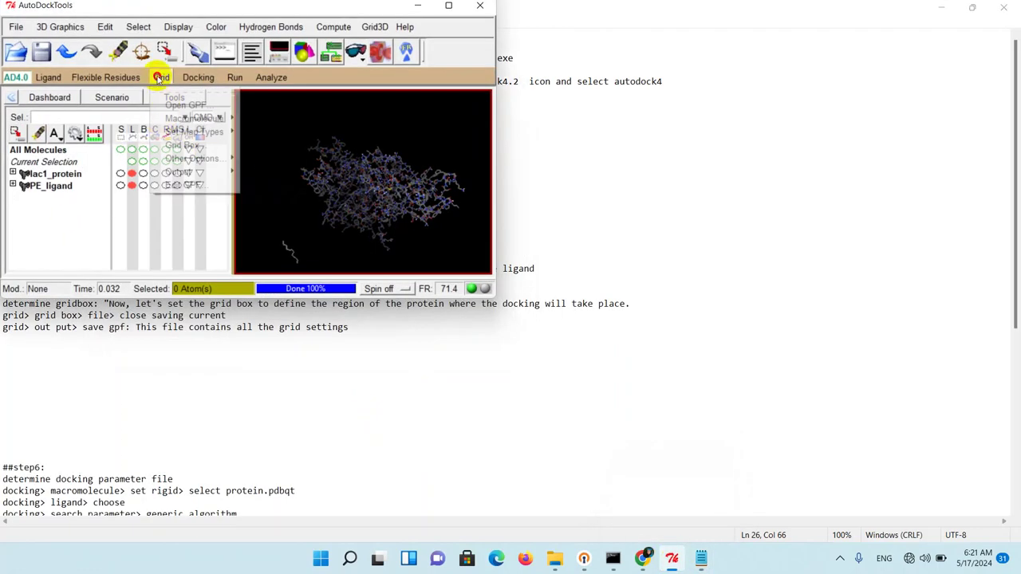
pyautogui.click(176, 147)
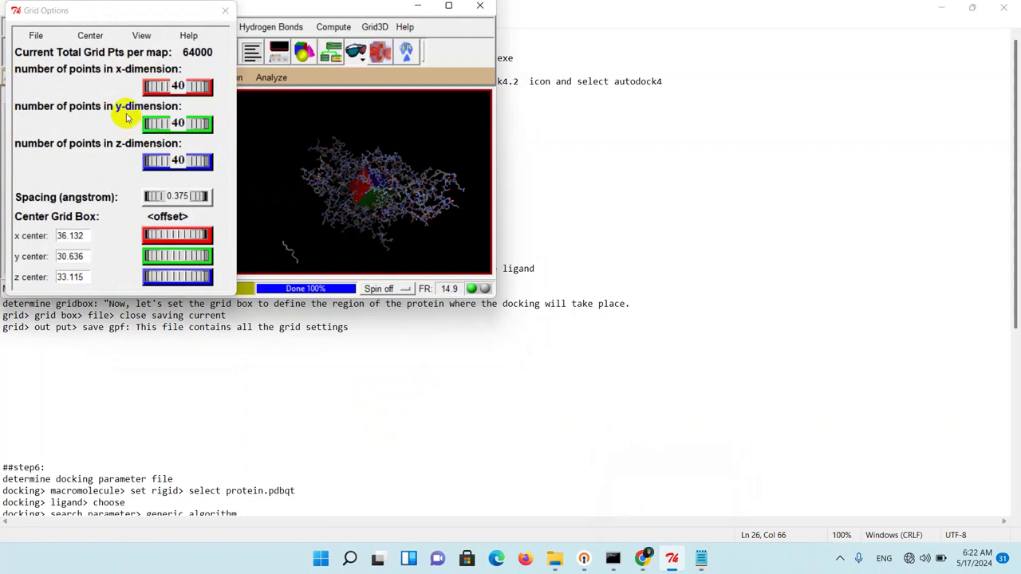
pyautogui.moveTo(190, 93)
pyautogui.mouseDown()
pyautogui.moveTo(178, 87)
pyautogui.moveTo(192, 87)
pyautogui.mouseUp()
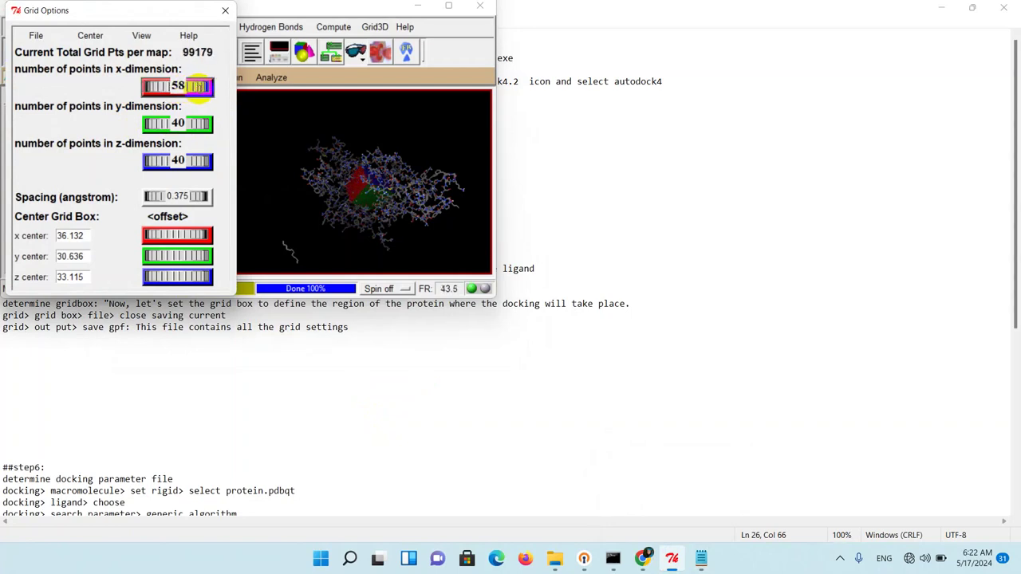
pyautogui.click(449, 8)
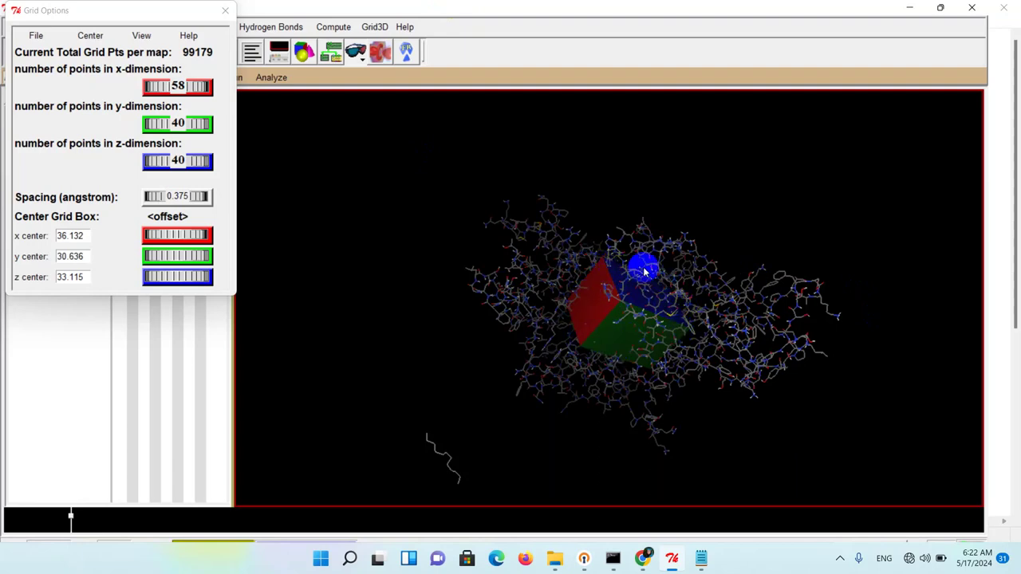
# Resize the grid box to 86 × 48 × 54 points and raise spacing to 0.431 Å
pyautogui.moveTo(661, 324); pyautogui.dragTo(639, 328)
pyautogui.moveTo(639, 327); pyautogui.dragTo(683, 292, button='middle')
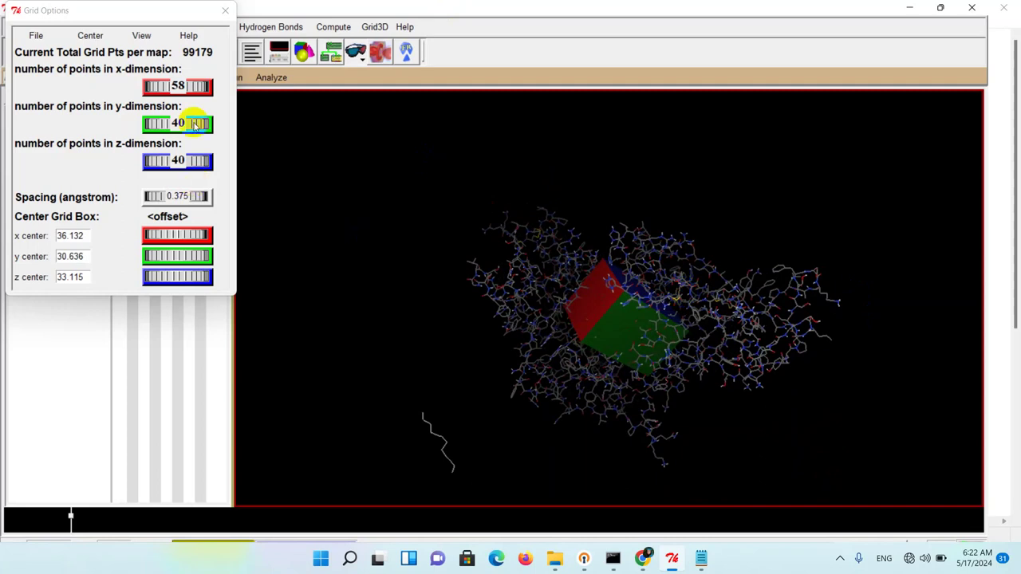
pyautogui.moveTo(175, 85)
pyautogui.mouseDown()
pyautogui.moveTo(179, 93)
pyautogui.moveTo(187, 84)
pyautogui.moveTo(164, 93)
pyautogui.moveTo(189, 85)
pyautogui.moveTo(180, 86)
pyautogui.mouseUp()
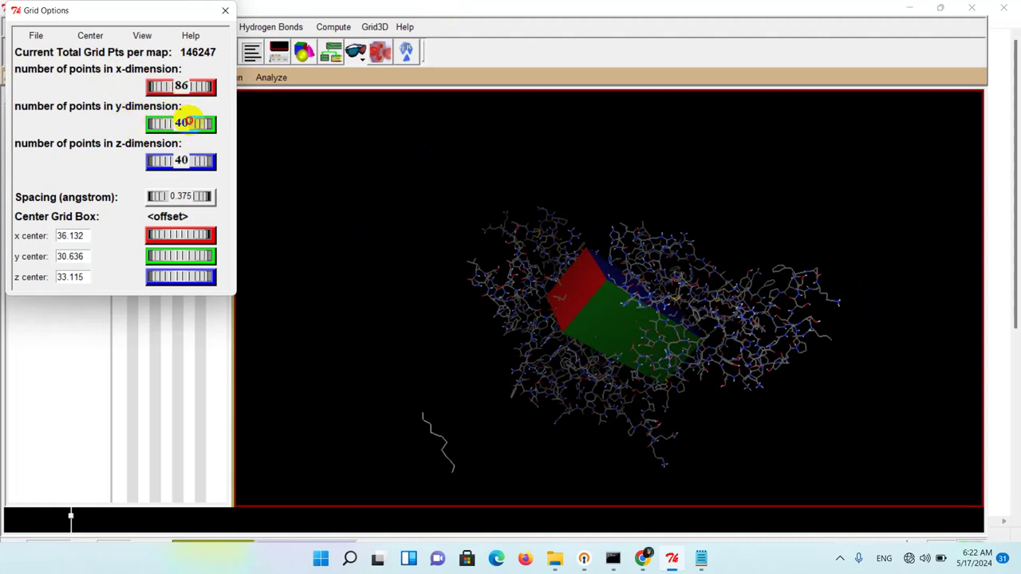
pyautogui.moveTo(183, 123)
pyautogui.mouseDown()
pyautogui.moveTo(197, 119)
pyautogui.moveTo(187, 124)
pyautogui.mouseUp()
pyautogui.moveTo(182, 160); pyautogui.dragTo(193, 161)
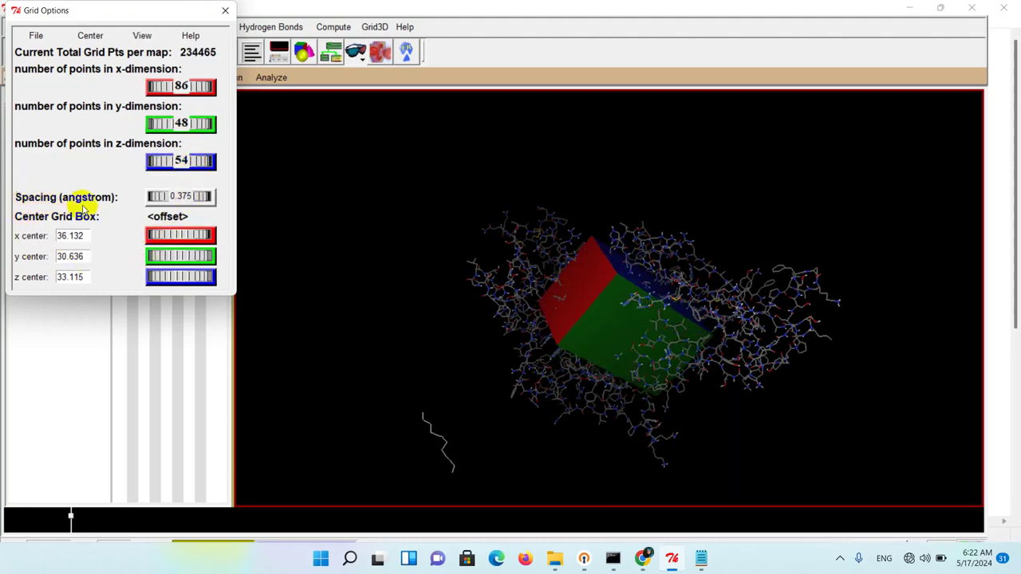
pyautogui.moveTo(178, 197)
pyautogui.mouseDown()
pyautogui.moveTo(224, 200)
pyautogui.moveTo(181, 207)
pyautogui.mouseUp()
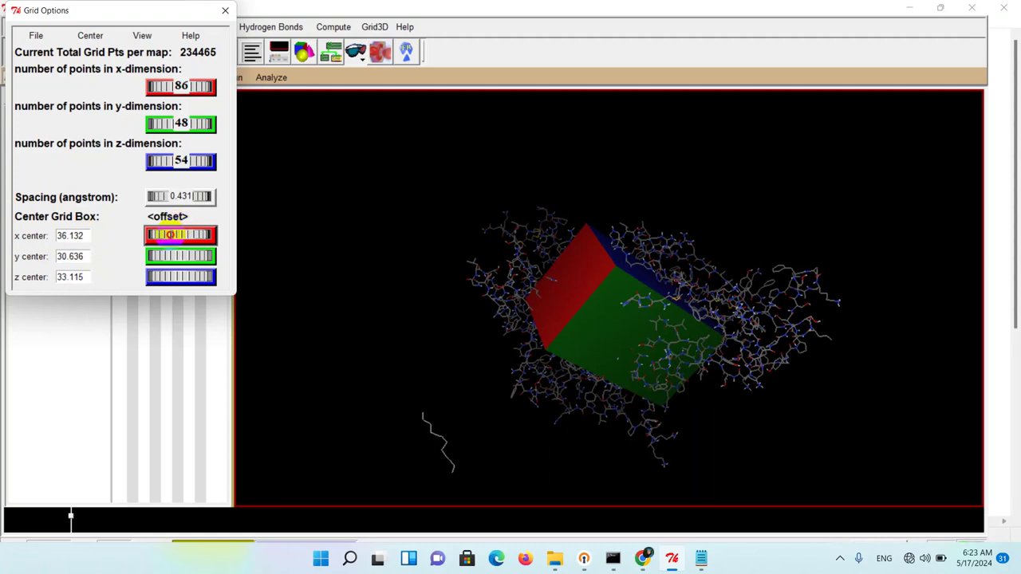
# Shift the grid box centre to x 38.337, y 30.36, z 31.945
pyautogui.moveTo(169, 234); pyautogui.dragTo(164, 276)
pyautogui.moveTo(563, 333); pyautogui.dragTo(510, 353)
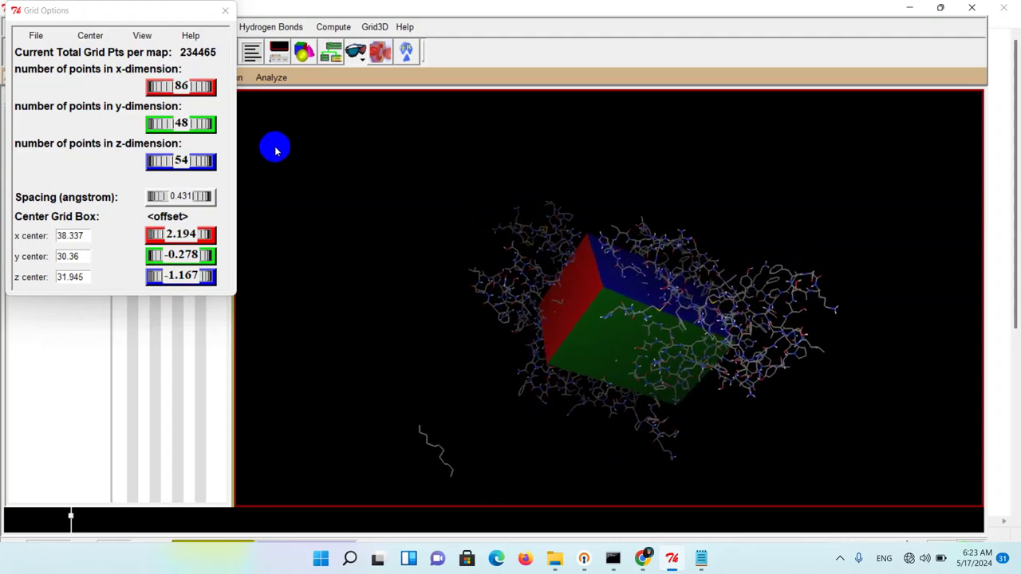
# Close Grid Options saving the current box, then bring the Notepad docking notes forward
pyautogui.click(36, 37)
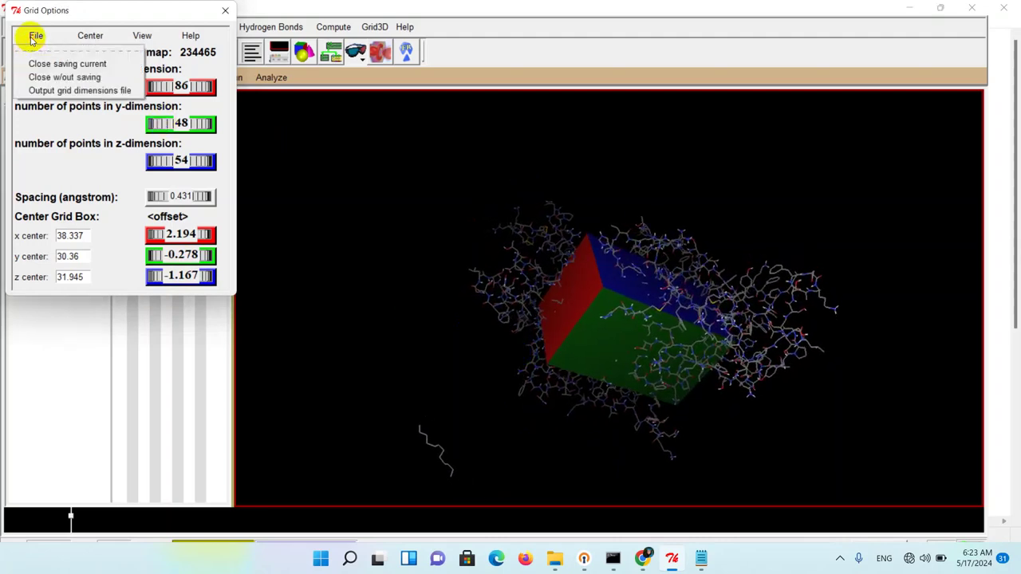
pyautogui.click(42, 66)
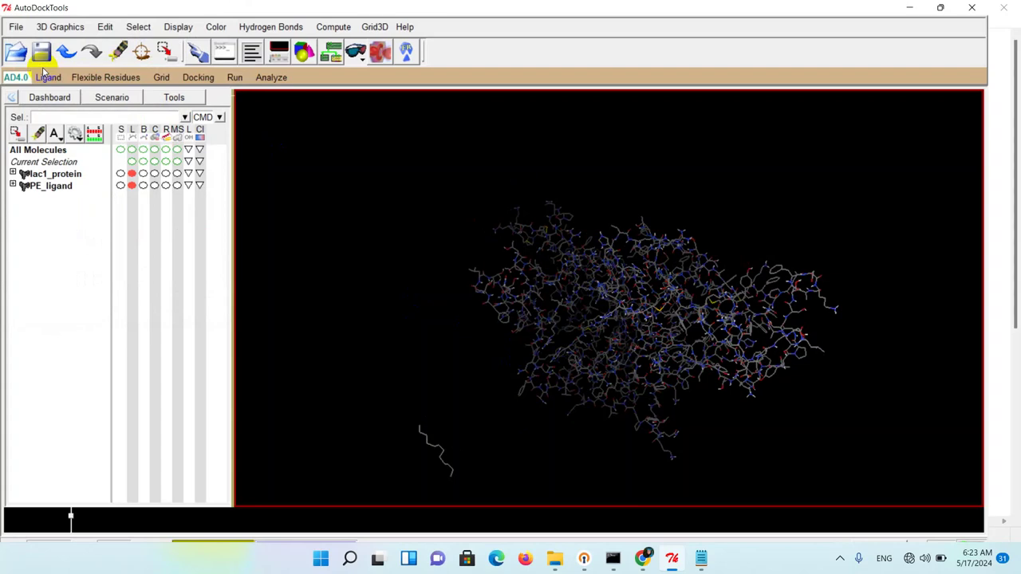
pyautogui.click(710, 560)
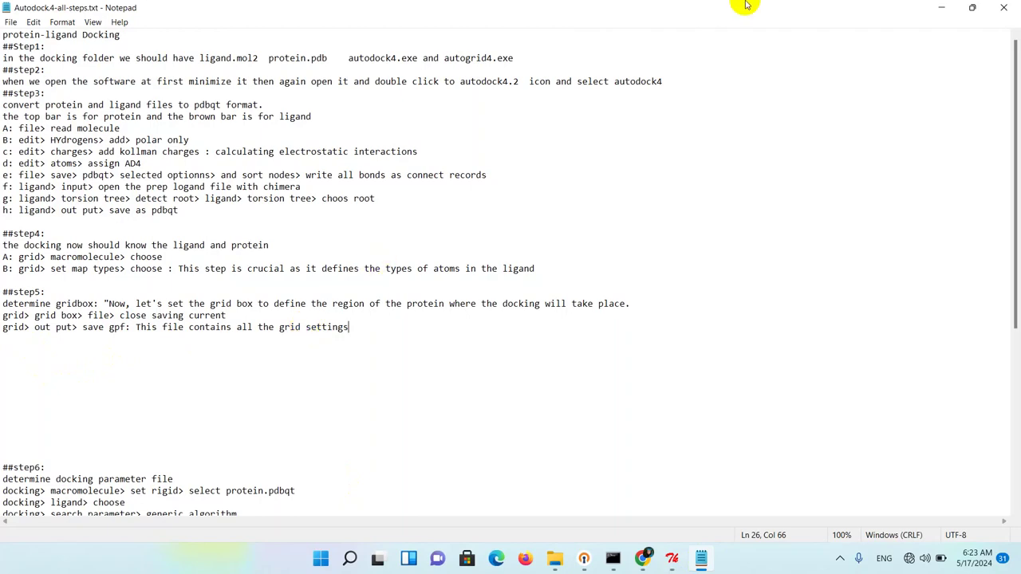
# Minimize Notepad to return to AutoDockTools with the grid box set up
pyautogui.click(941, 8)
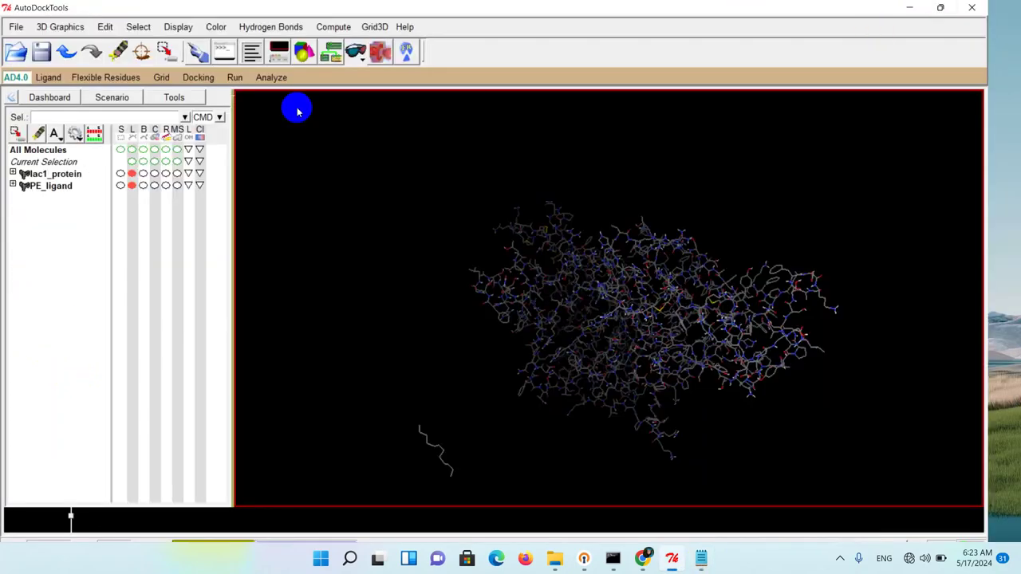
# Save the grid parameters to the Desktop as example.gpf using Grid > Output > Save GPF
pyautogui.click(161, 78)
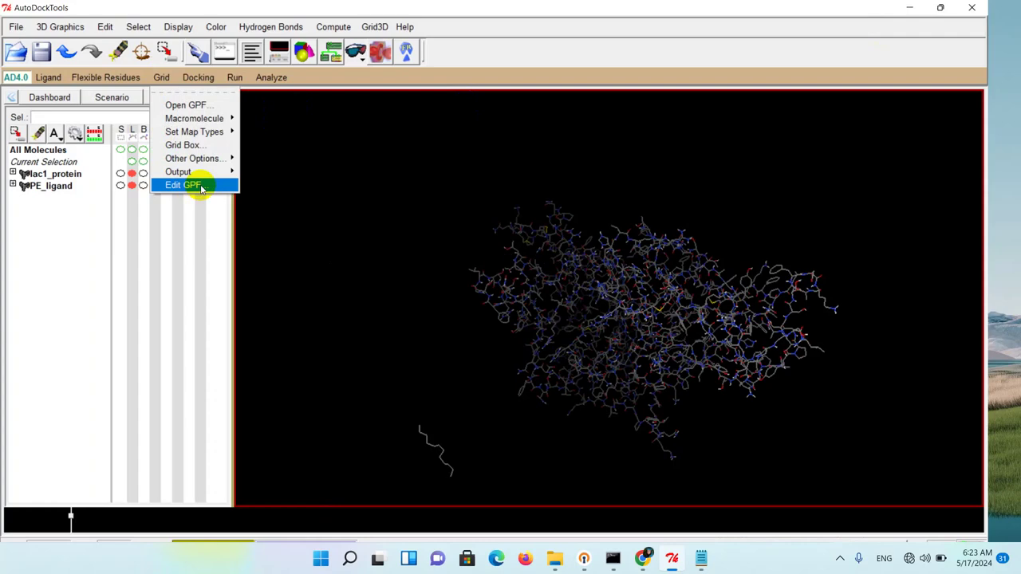
pyautogui.moveTo(212, 171)
pyautogui.click(292, 185)
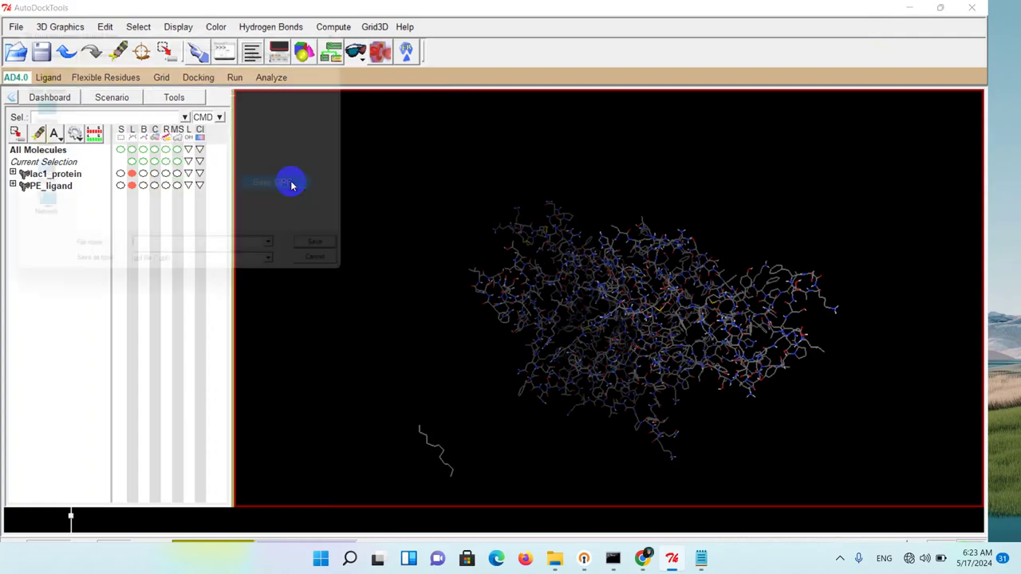
pyautogui.click(37, 122)
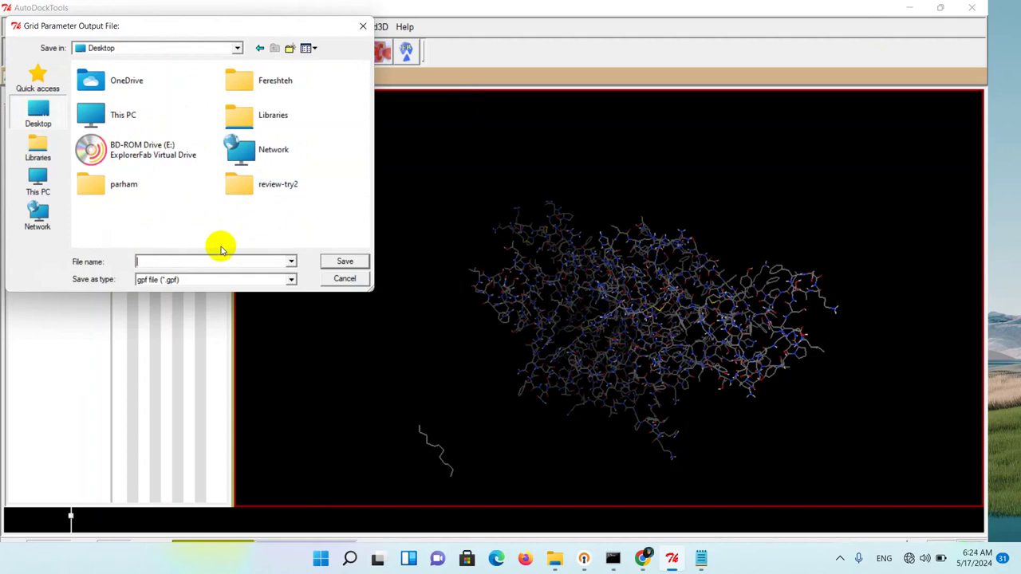
pyautogui.write('example')
pyautogui.click(336, 264)
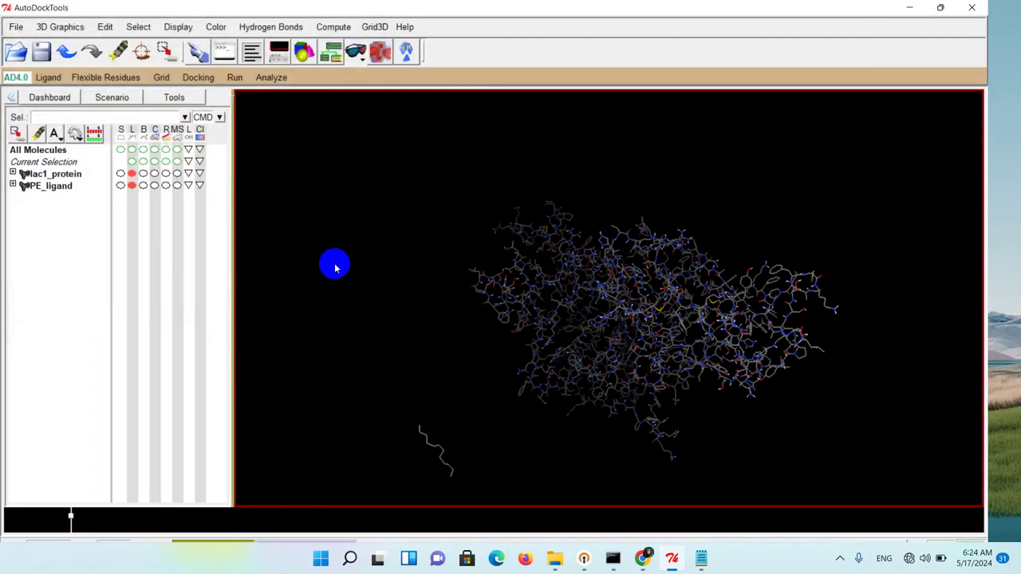